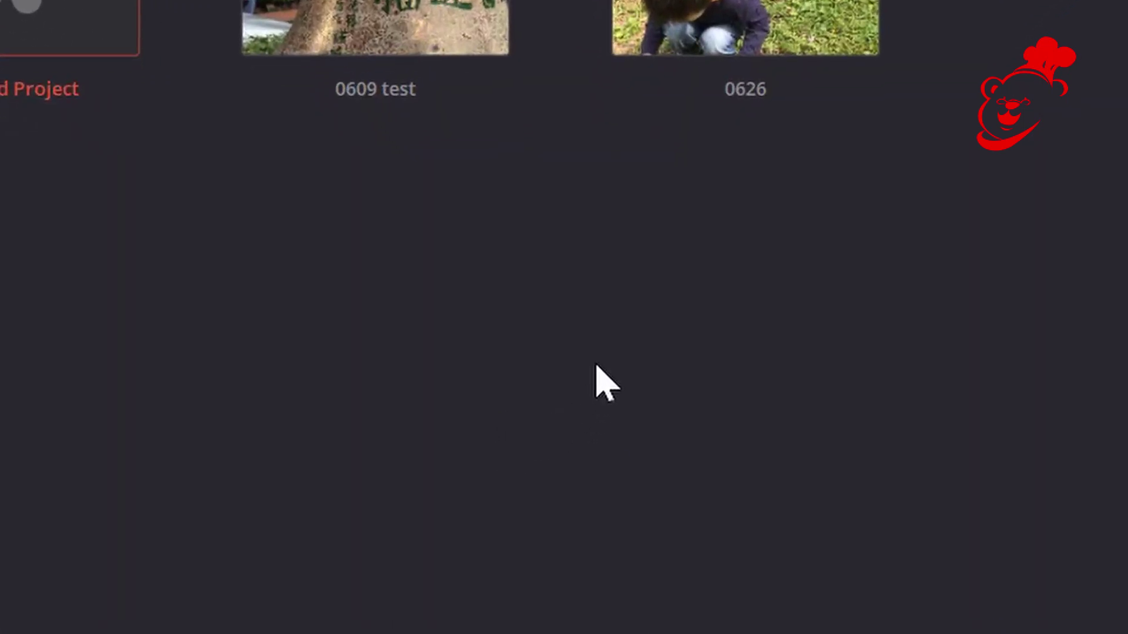
Create a new empty project folder named 熊 in the Project Manager
right_click(586, 359)
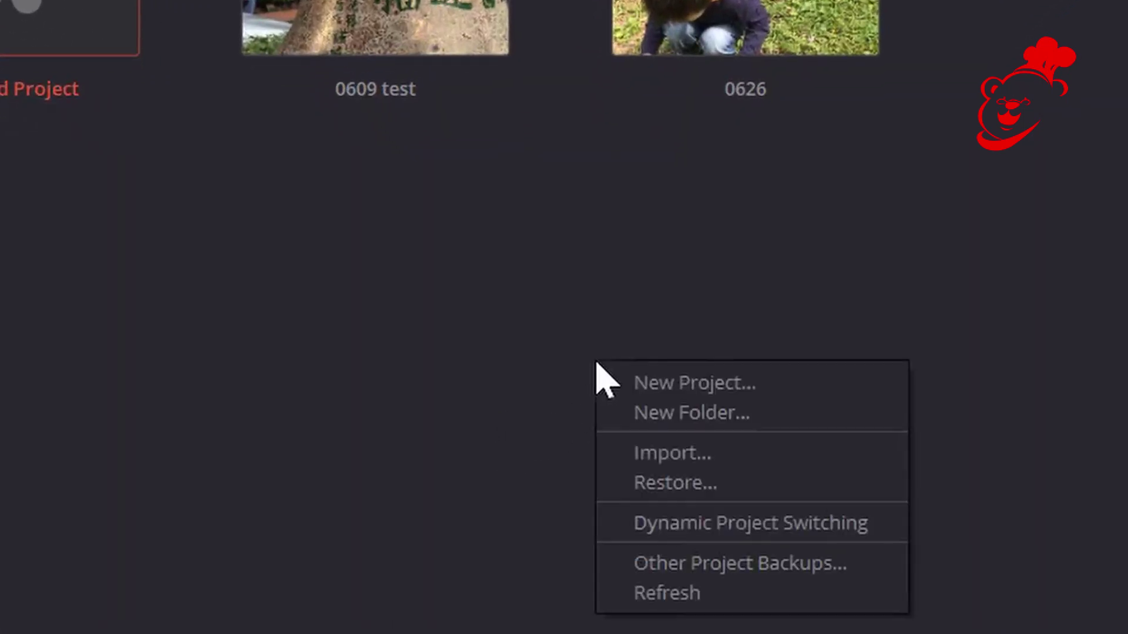
left_click(649, 415)
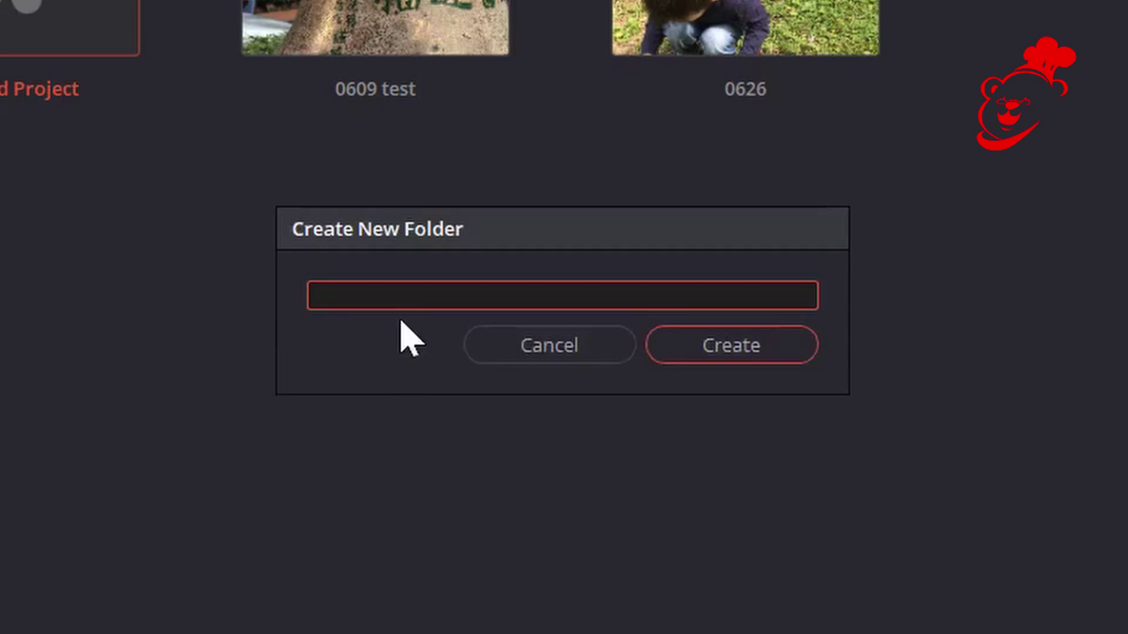
type("雄")
key("Down")
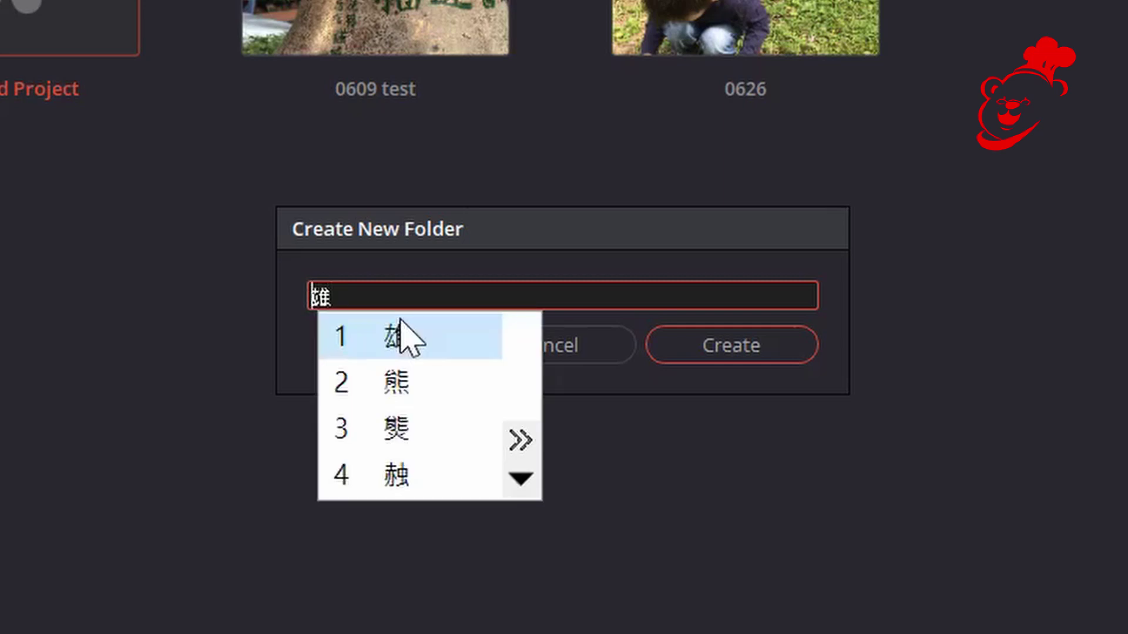
key("2")
key("Return")
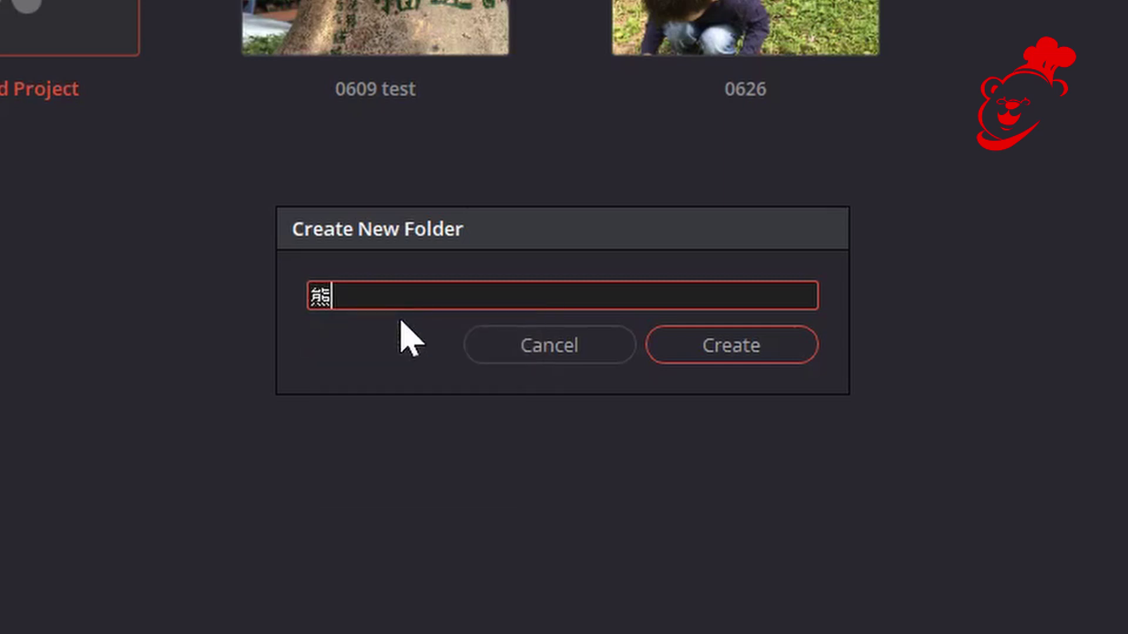
left_click(766, 352)
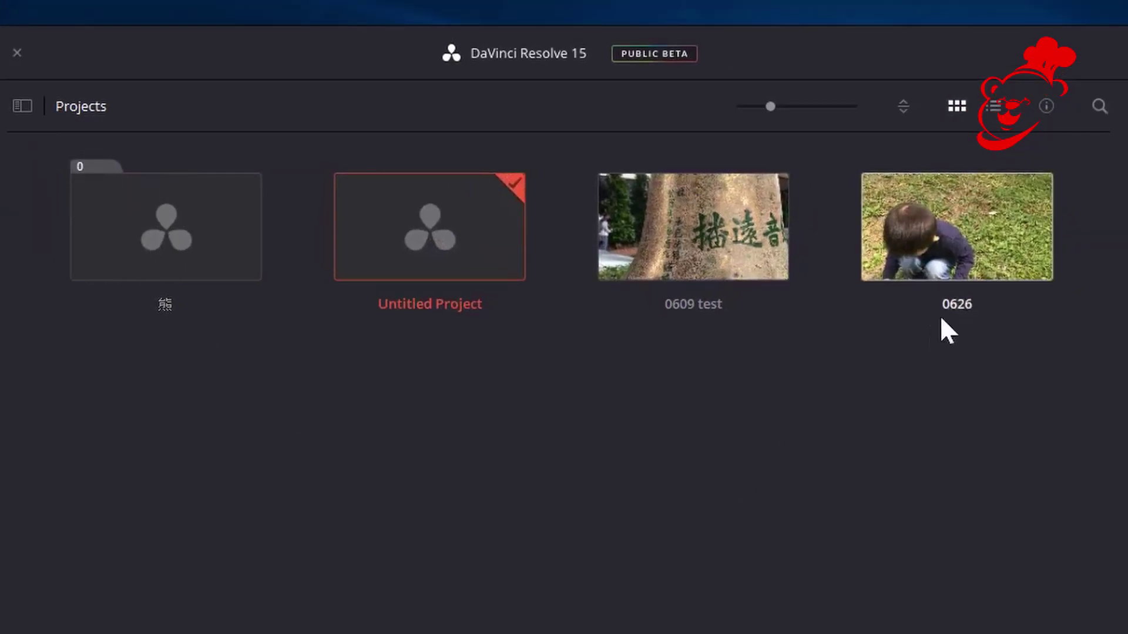
Move the 0626 and 0609 test projects into the 熊 folder and enlarge the project thumbnails
mouse_move(939, 231)
left_mouse_down()
mouse_move(247, 422)
mouse_move(128, 242)
left_mouse_up()
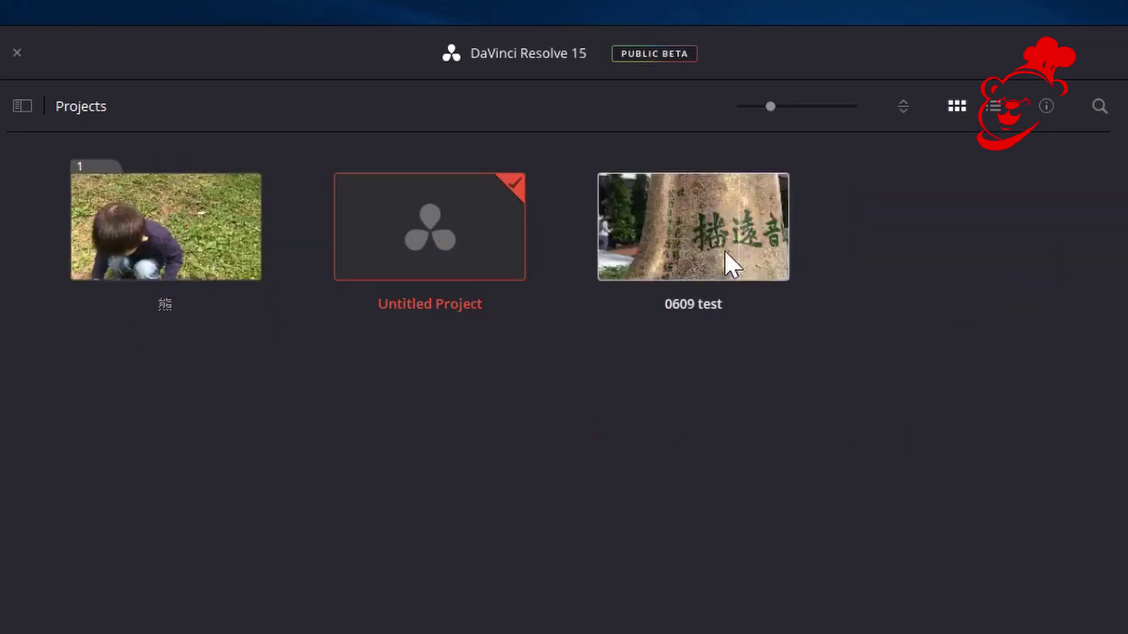
left_click_drag(750, 265, 119, 200)
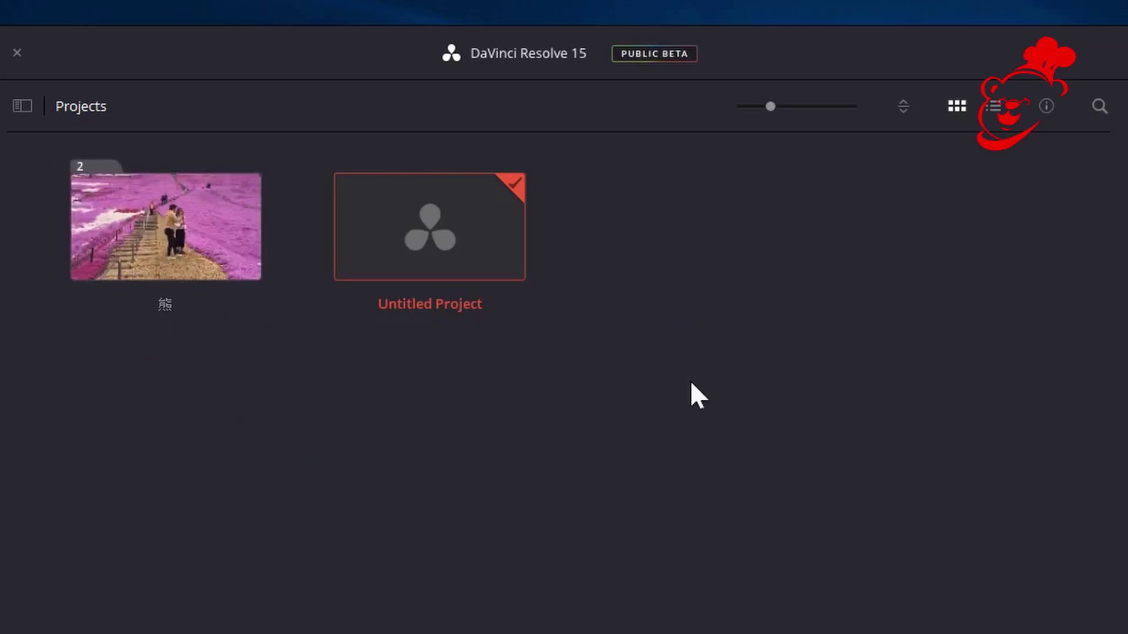
mouse_move(769, 104)
left_mouse_down()
mouse_move(834, 121)
mouse_move(763, 127)
left_mouse_up()
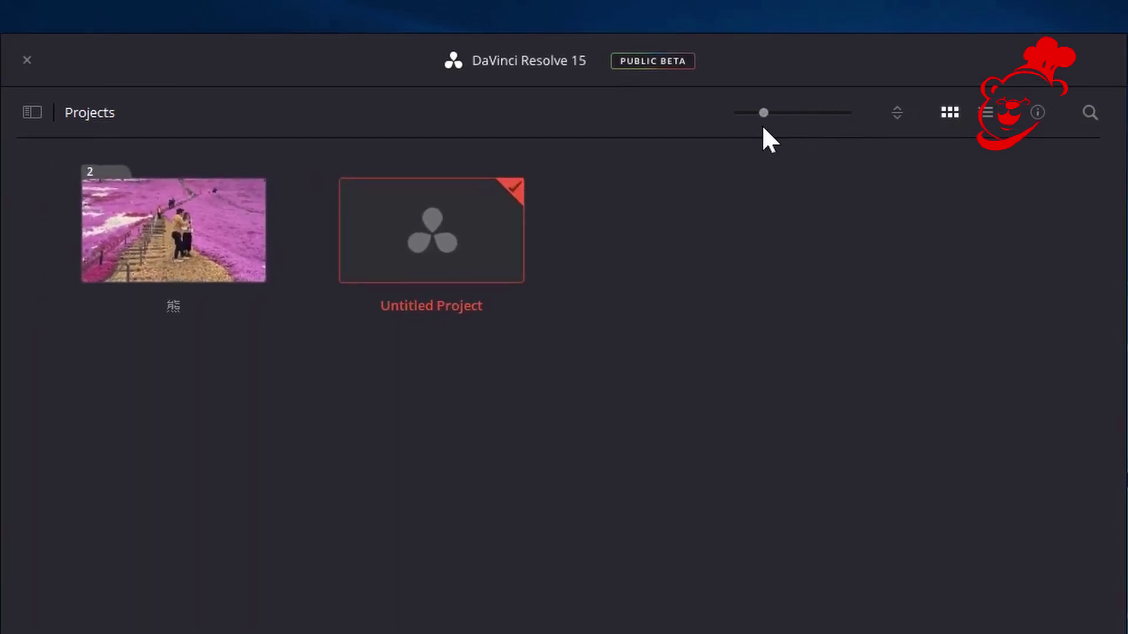
Show resolution and modified date under each project thumbnail and reveal the Local Database list
left_click(986, 113)
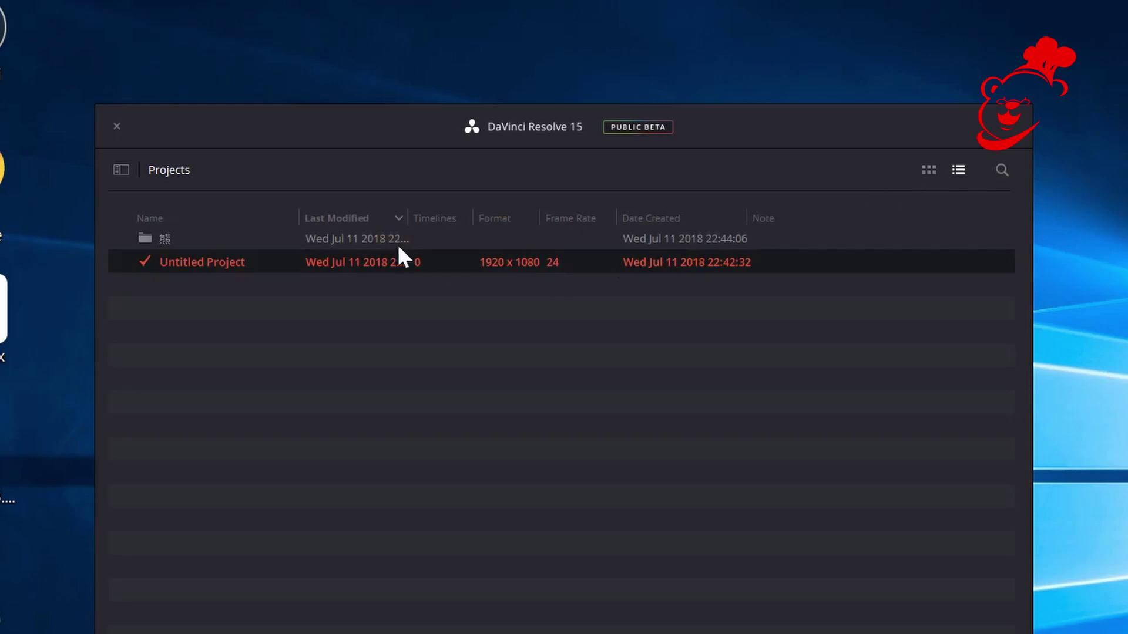
left_click(932, 176)
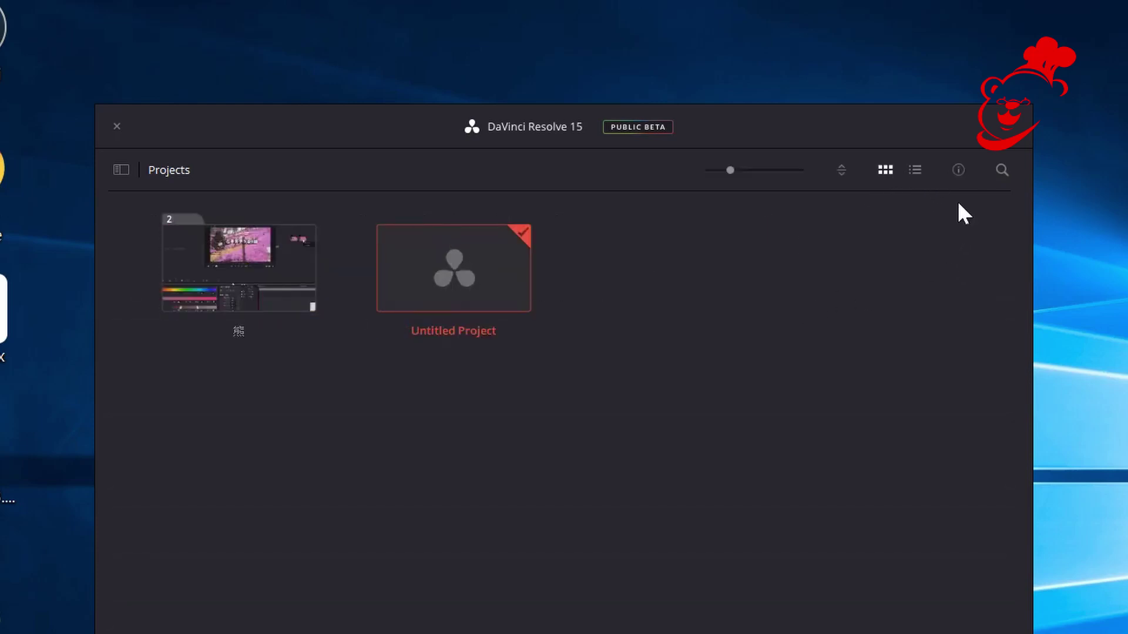
left_click(959, 169)
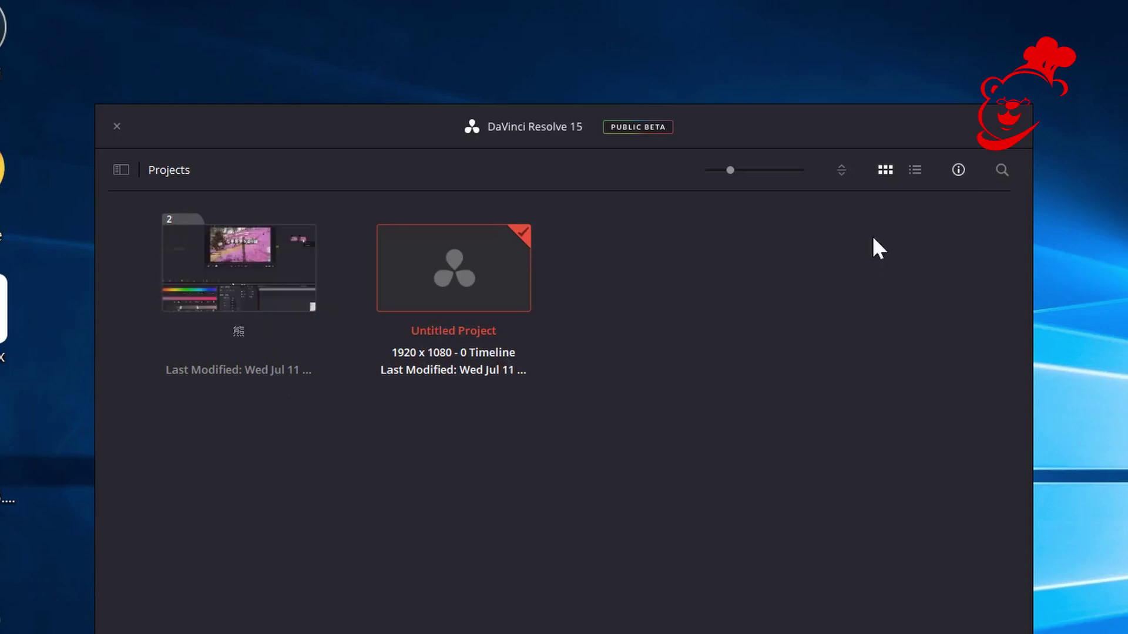
left_click(994, 171)
left_click(998, 173)
left_click(124, 170)
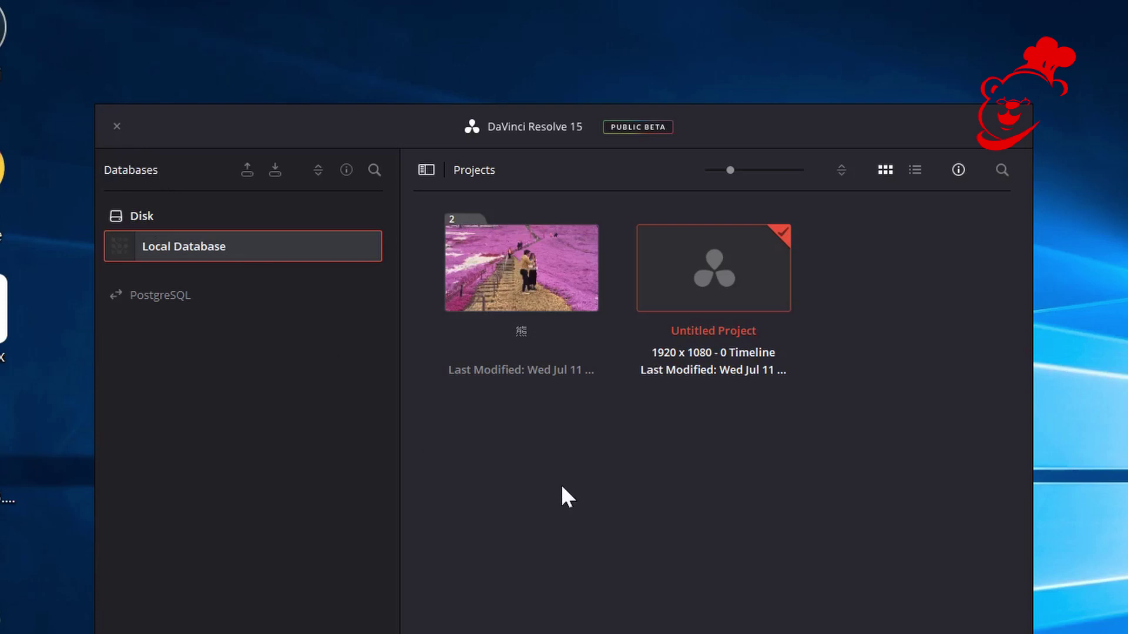
Open Untitled Project from the Project Manager onto the Edit page
double_click(703, 289)
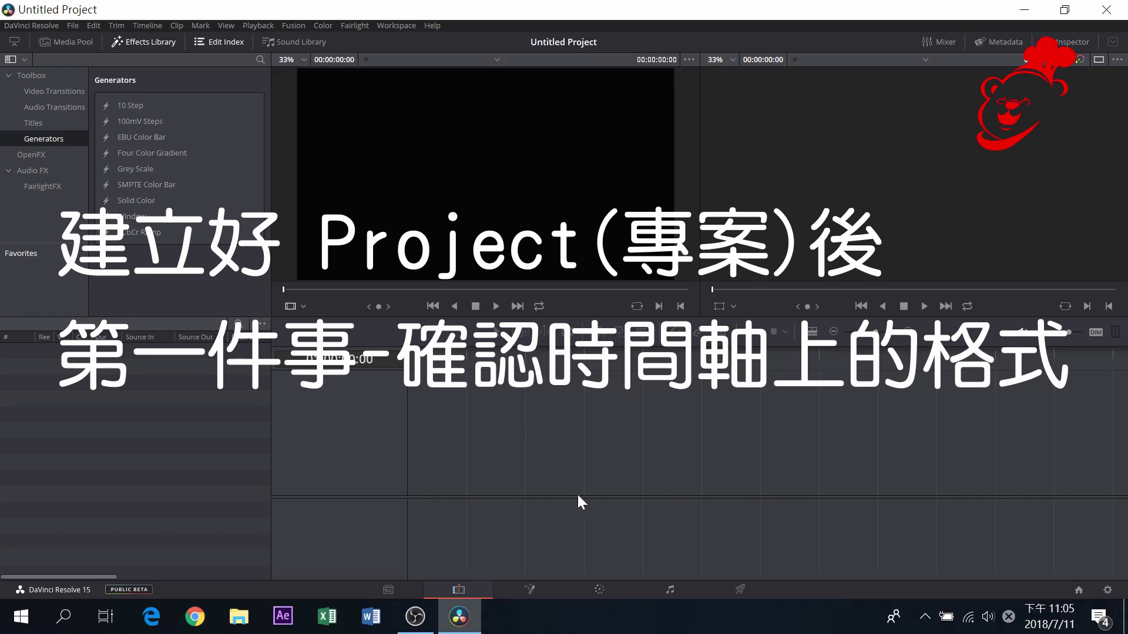
Open Project Settings at Master Settings, showing 1920 x 1080 HD at 24 fps
left_click(1107, 590)
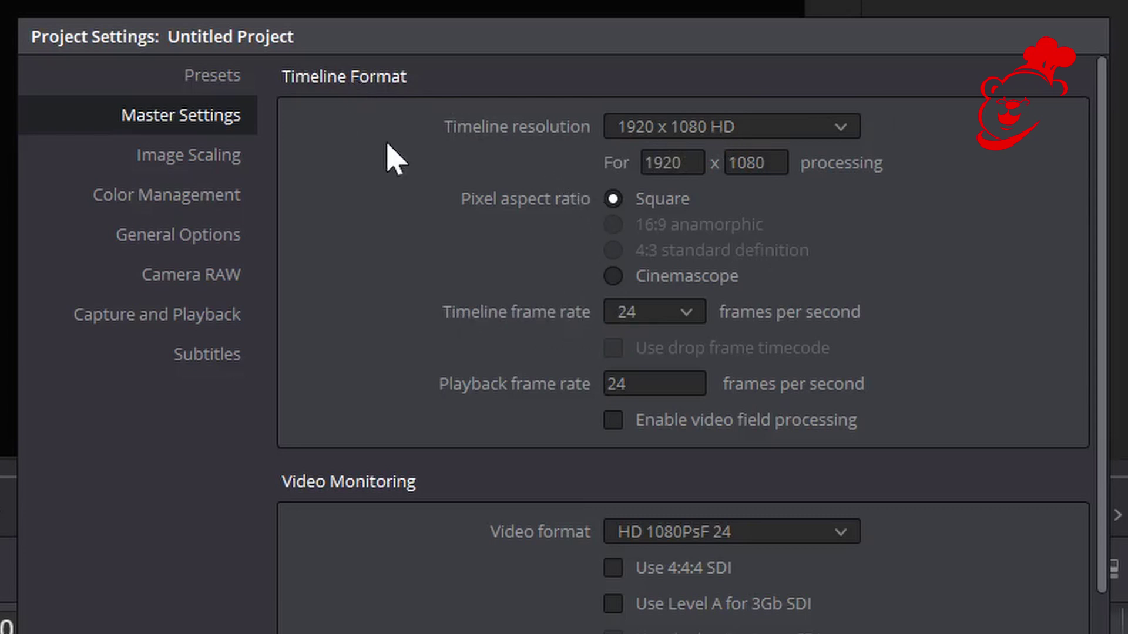
Browse the timeline resolution presets but keep 1920 x 1080 HD selected
left_click(836, 125)
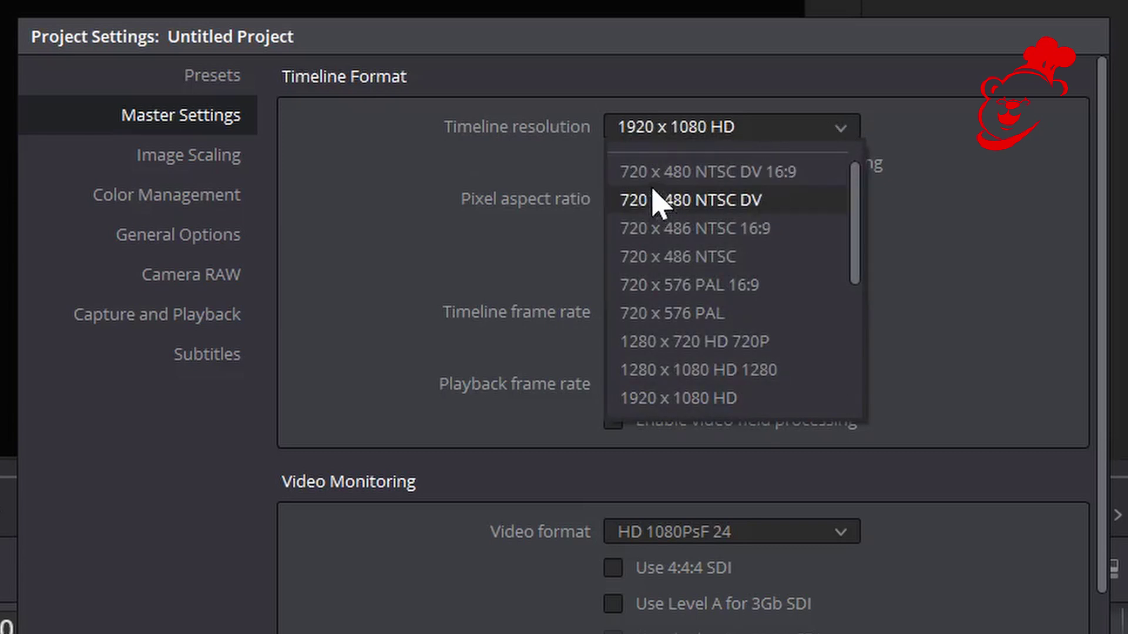
scroll(726, 216, "down", 1)
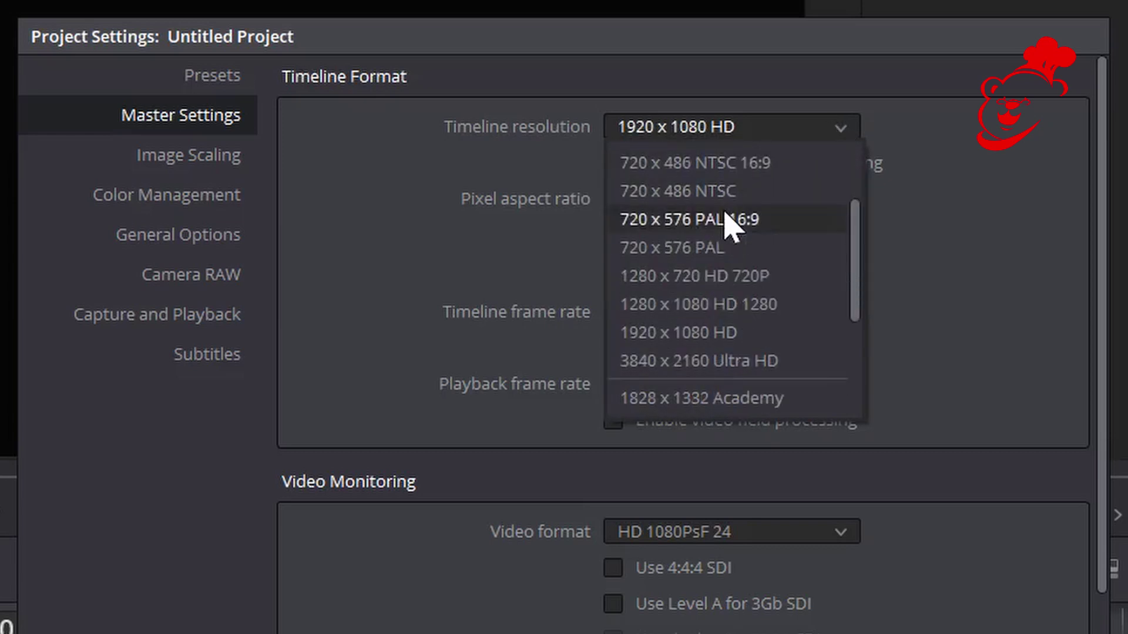
scroll(714, 261, "down", 1)
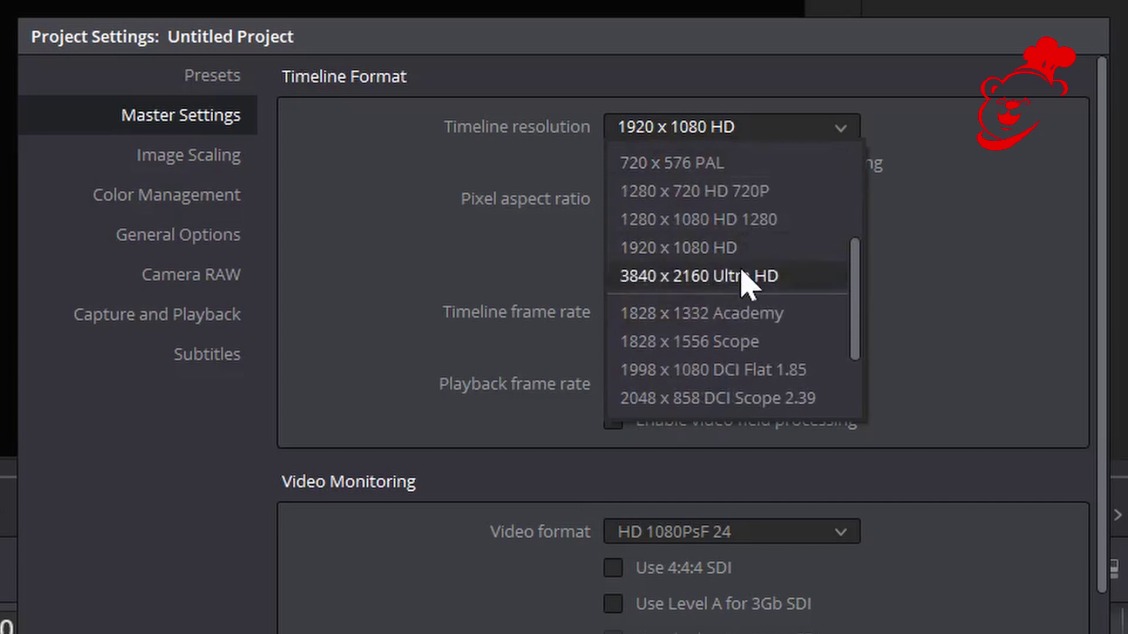
scroll(734, 347, "down", 1)
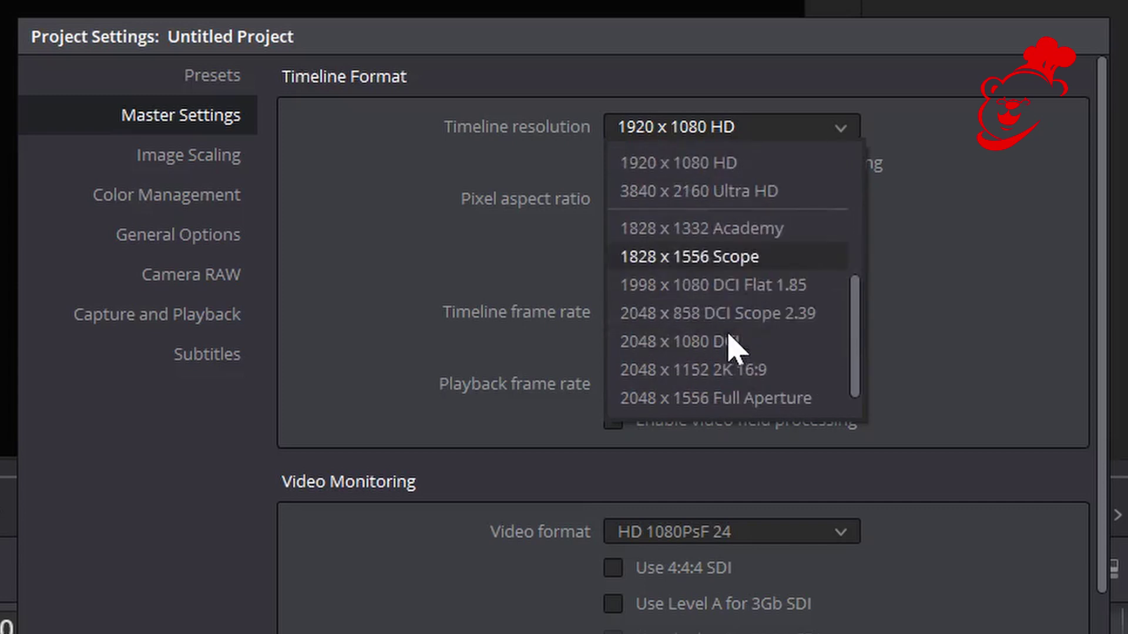
scroll(733, 358, "down", 1)
scroll(718, 382, "up", 2)
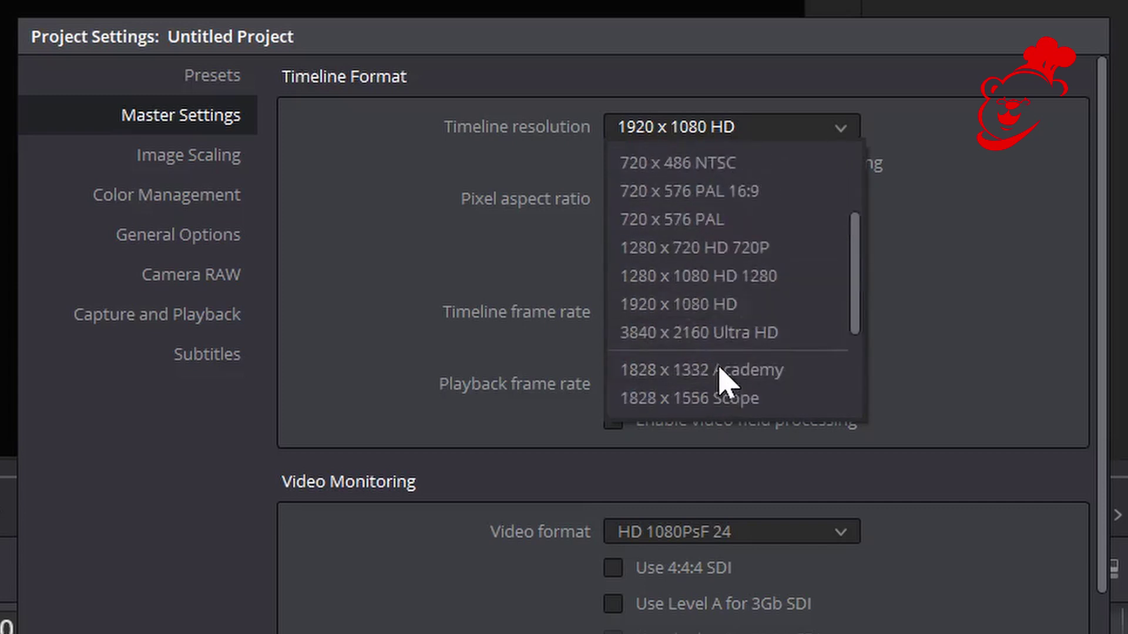
left_click(969, 206)
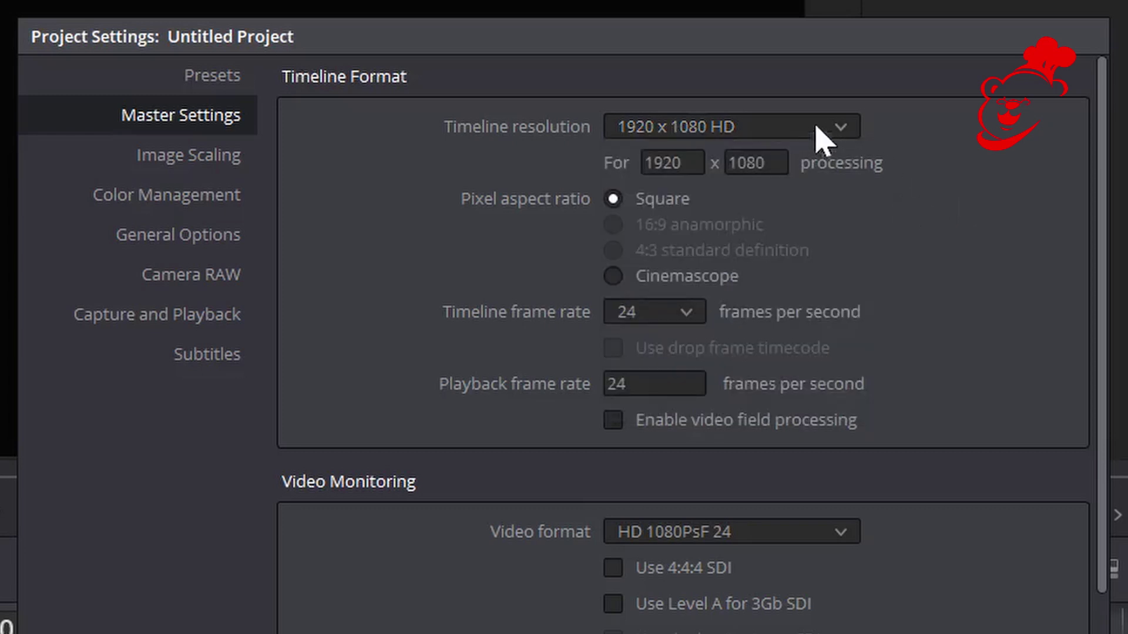
left_click(167, 200)
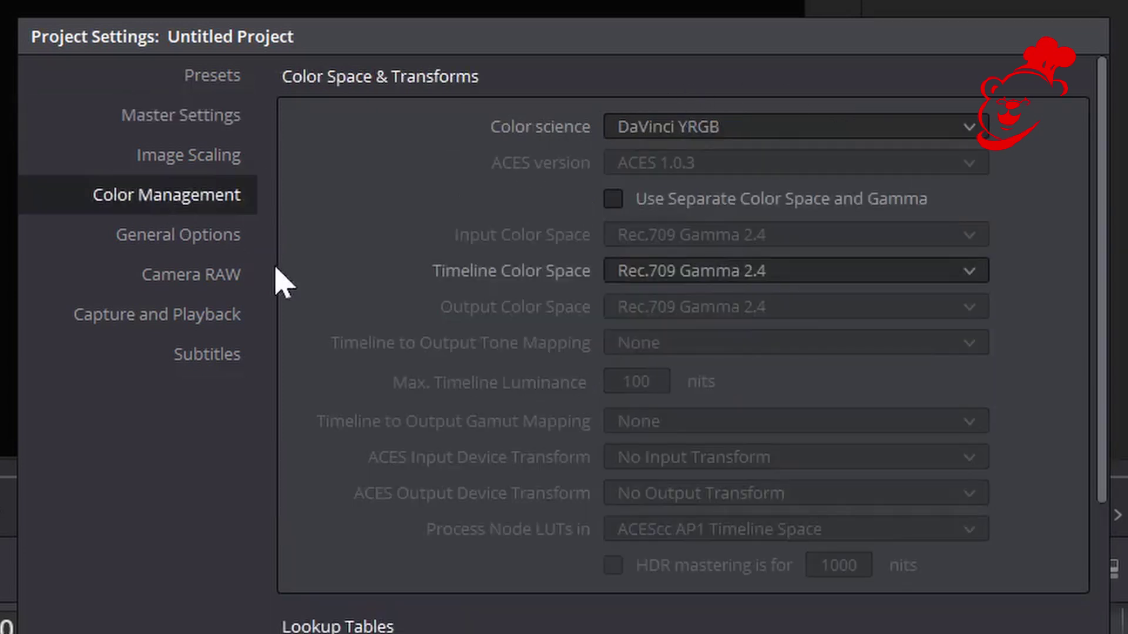
Look through the Rec.2020 color spaces, keep Rec.709 Gamma 2.4, and return to Master Settings
left_click(971, 274)
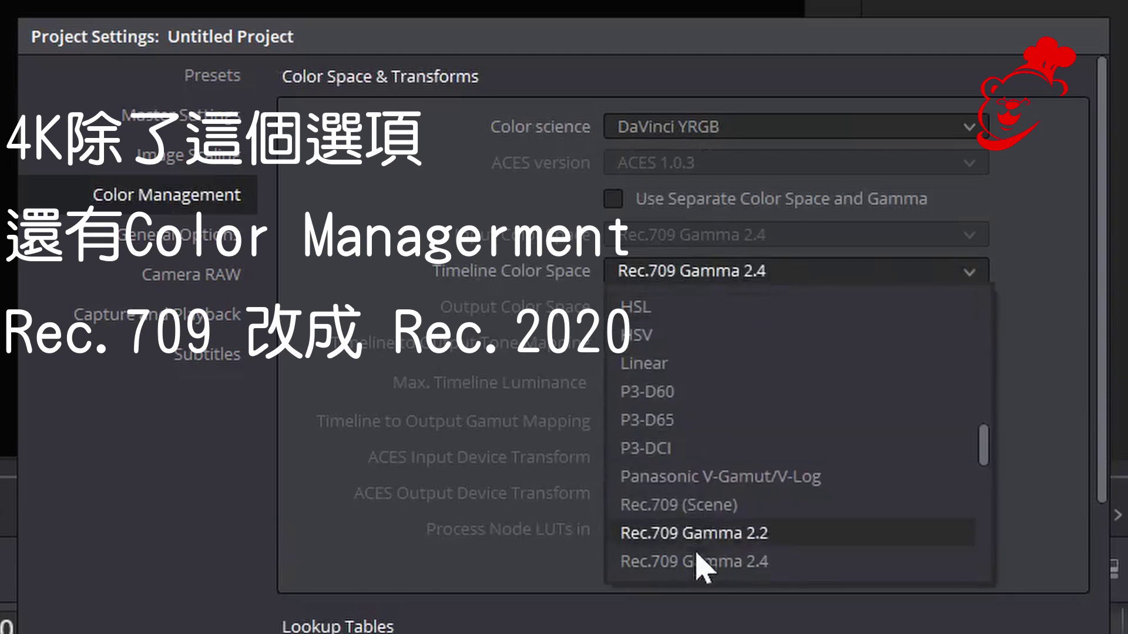
scroll(688, 552, "down", 2)
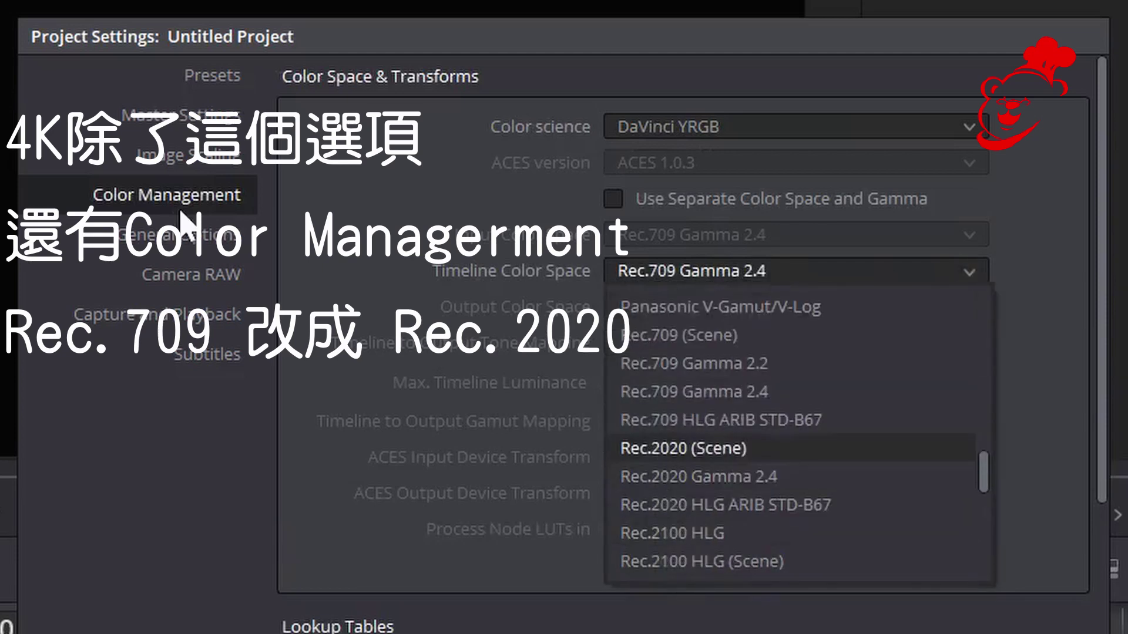
left_click(214, 115)
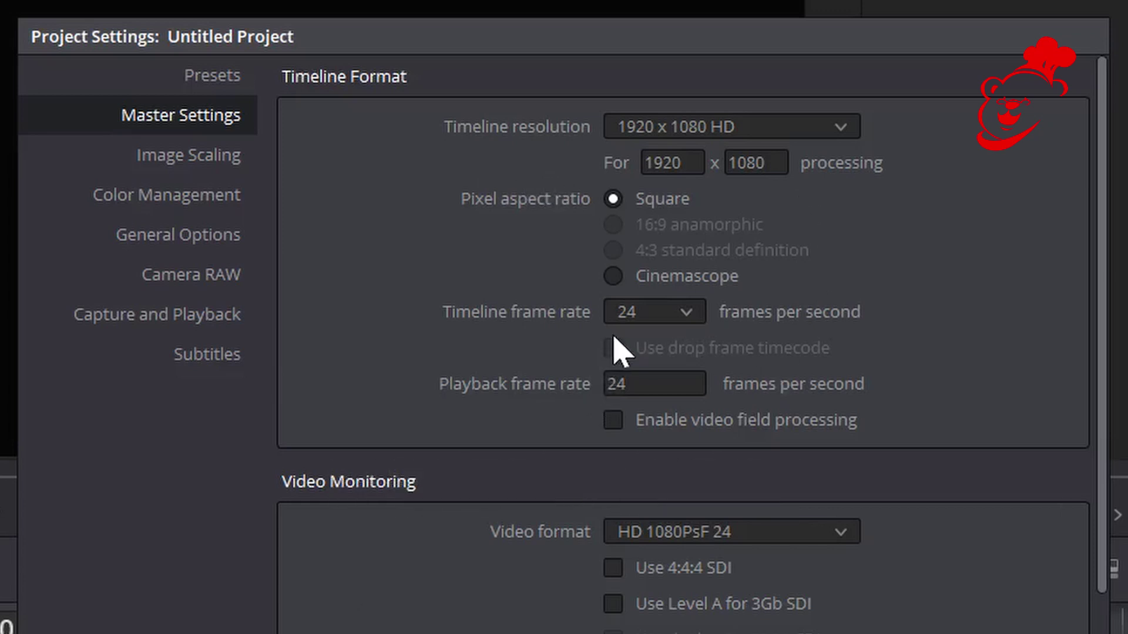
Set Timeline frame rate to 29.97 and Playback frame rate to 30 fps
left_click(686, 313)
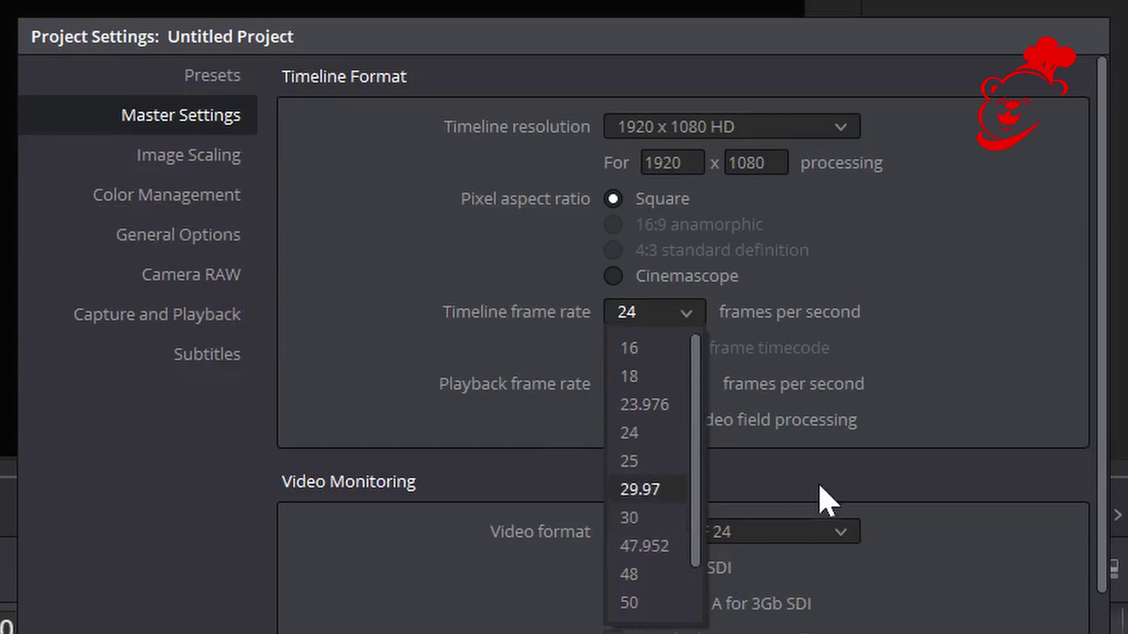
left_click(952, 387)
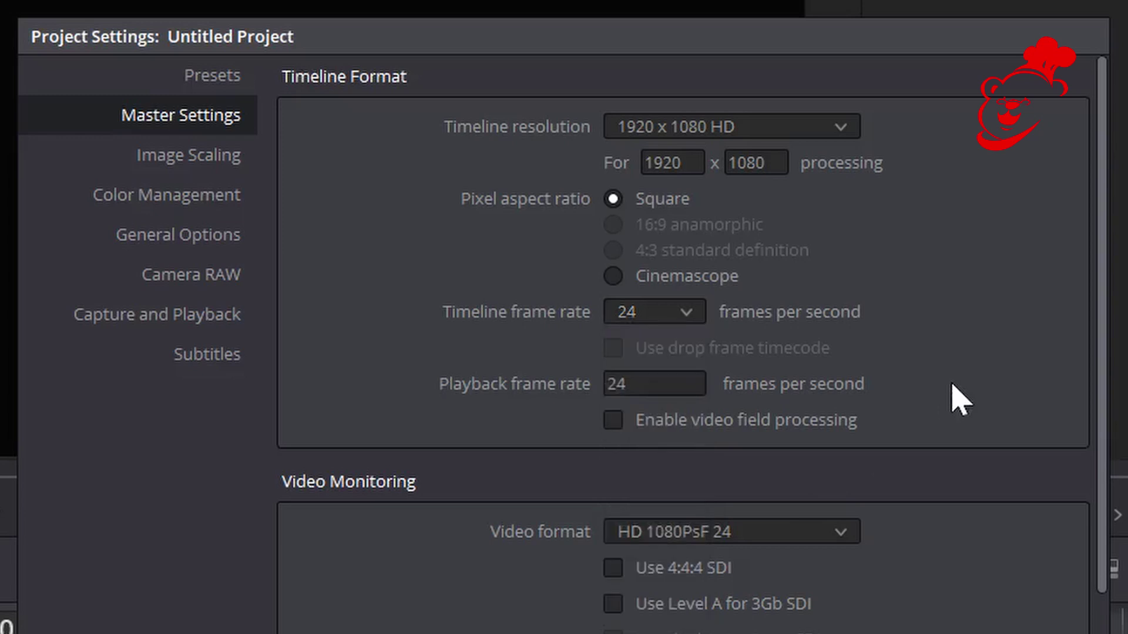
left_click(684, 314)
left_click(643, 490)
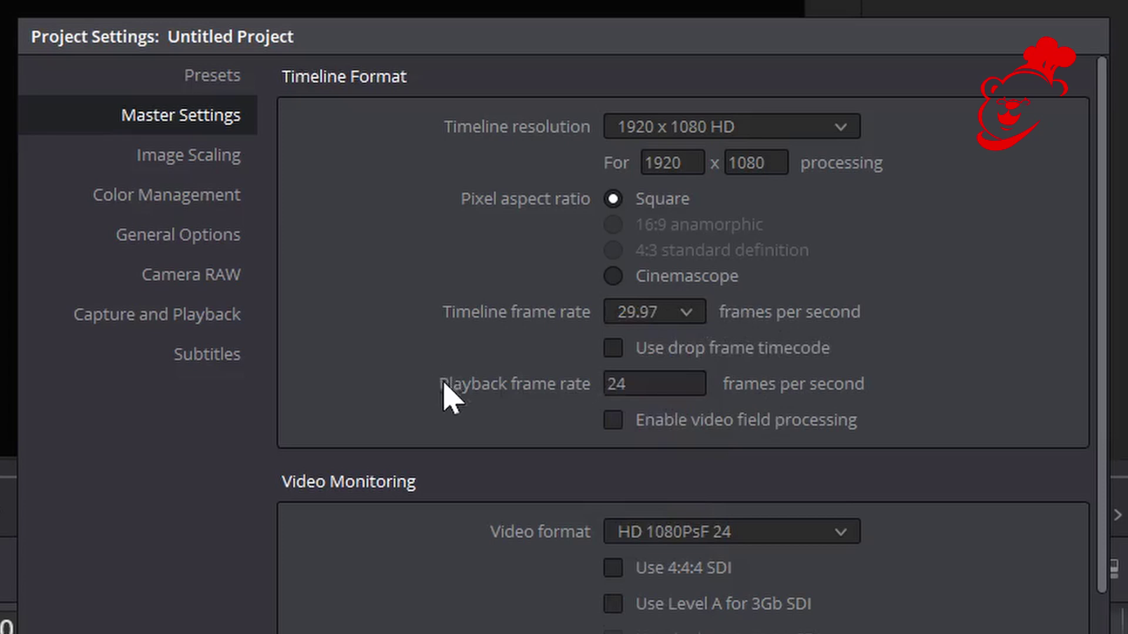
left_click(607, 388)
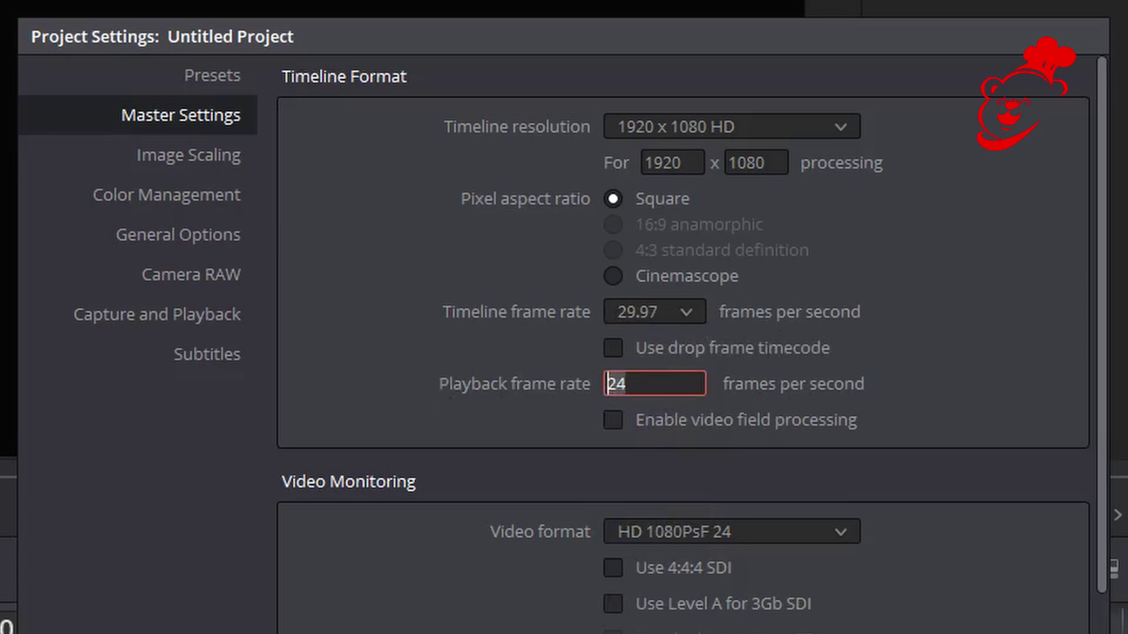
type("30")
key("Return")
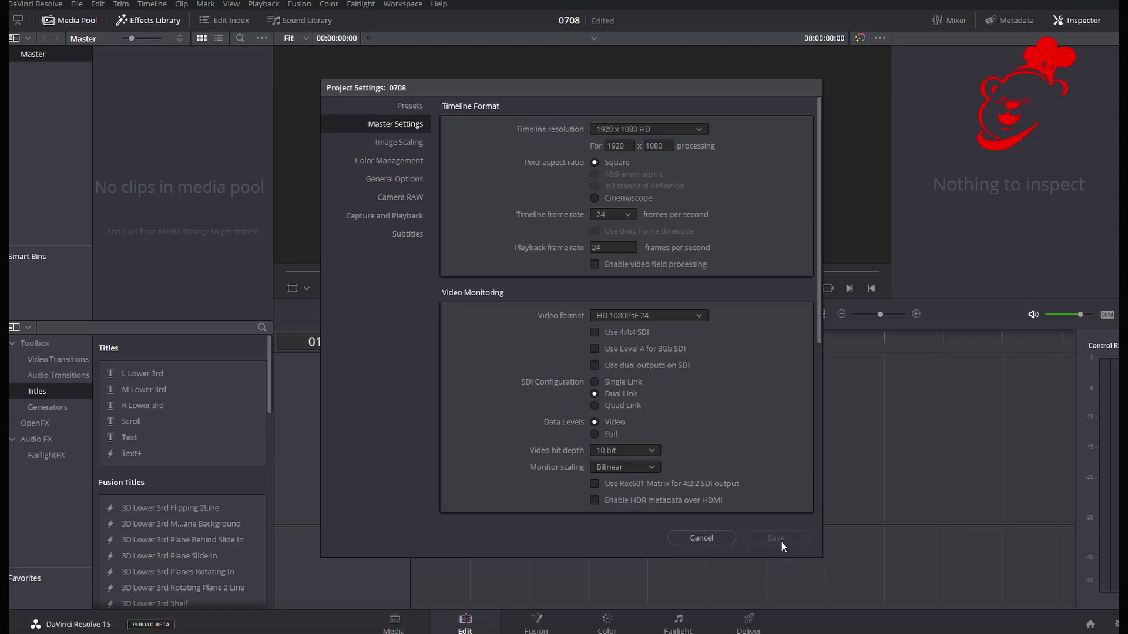
Cancel Project Settings and import MVI_8748.MOV from Media Storage into the Media Pool
left_click(708, 542)
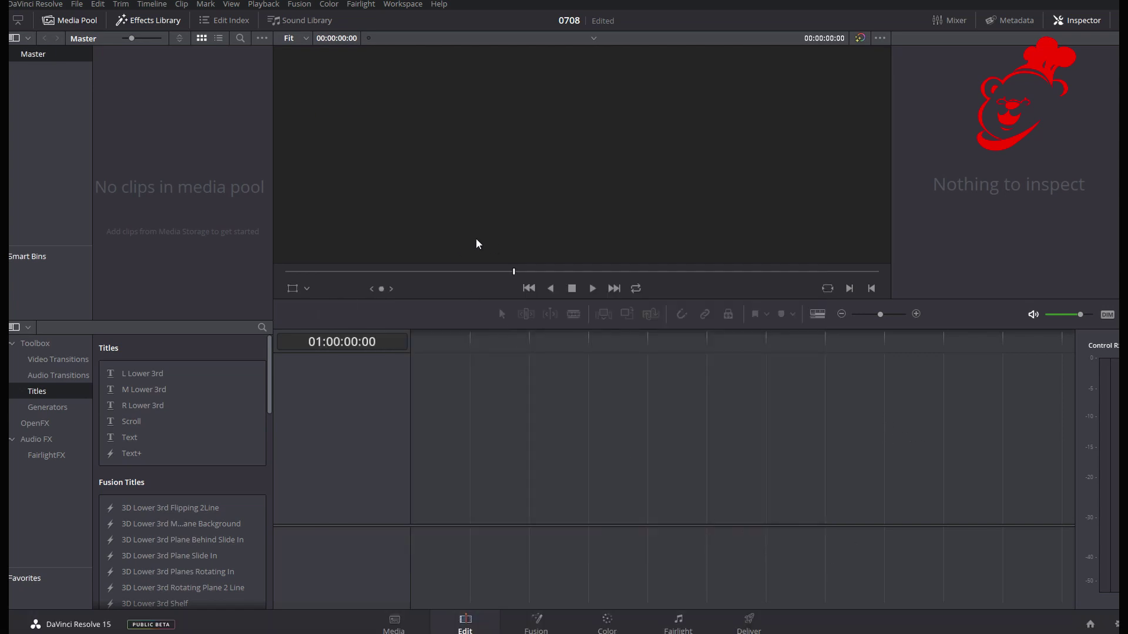
left_click(395, 624)
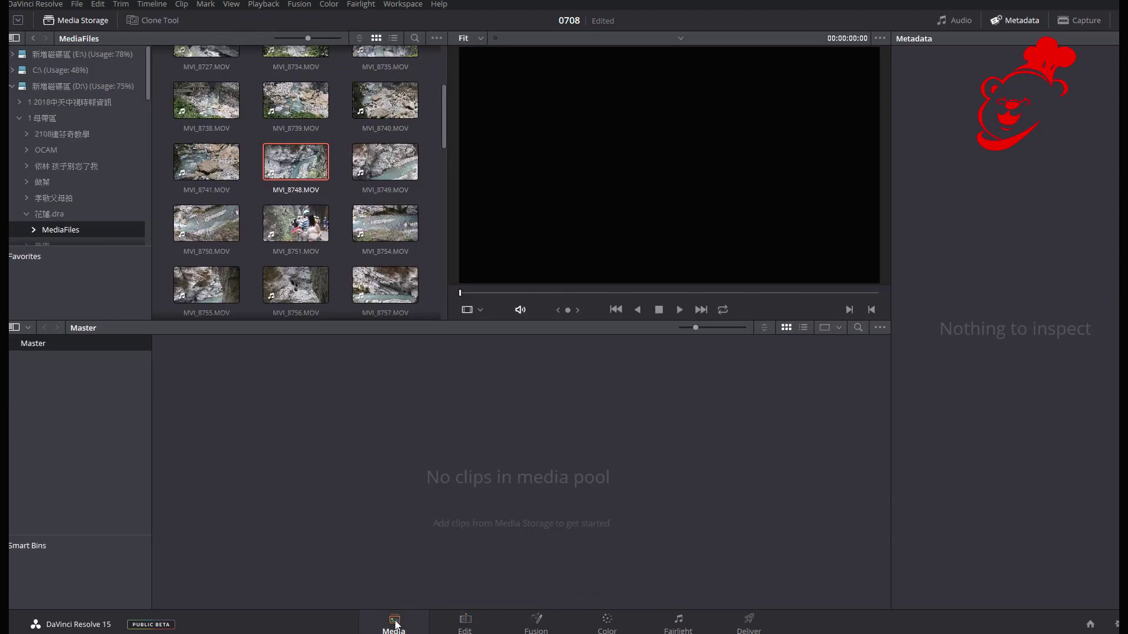
left_click_drag(299, 174, 300, 194)
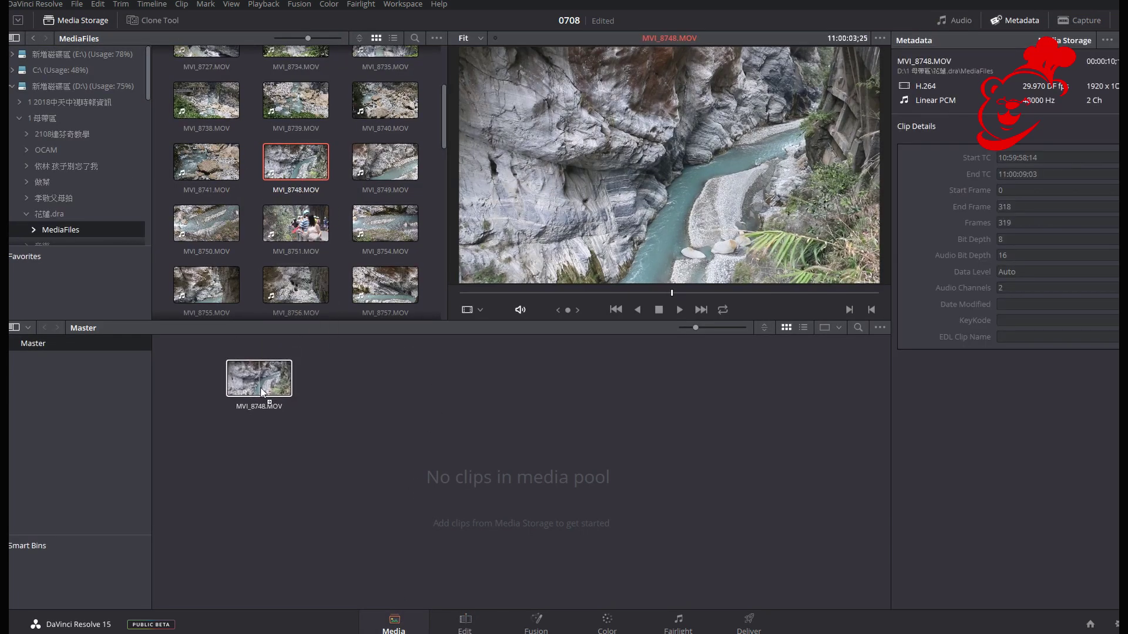
left_click_drag(300, 194, 265, 398)
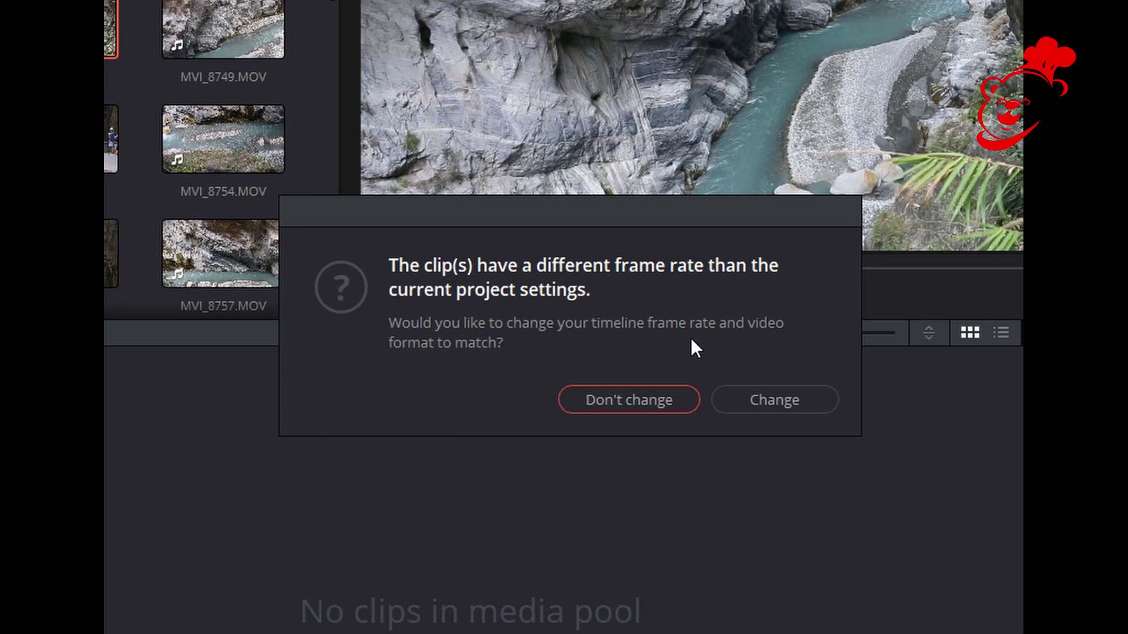
Accept the timeline frame rate change to match the clips, then preview MVI_8748
left_click(773, 408)
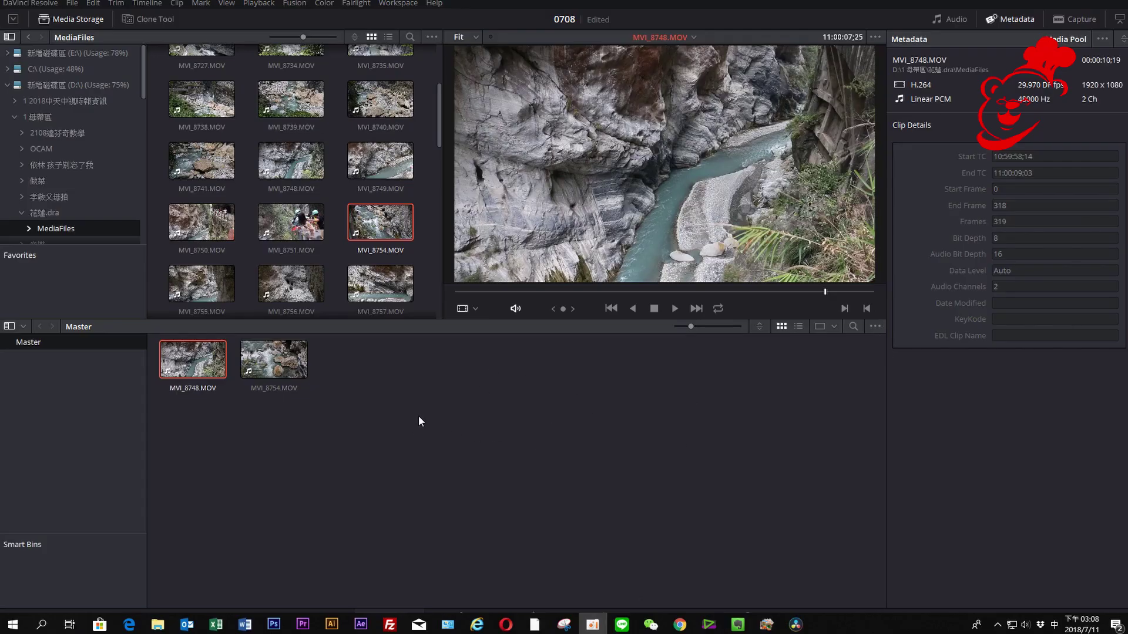
left_click(198, 375)
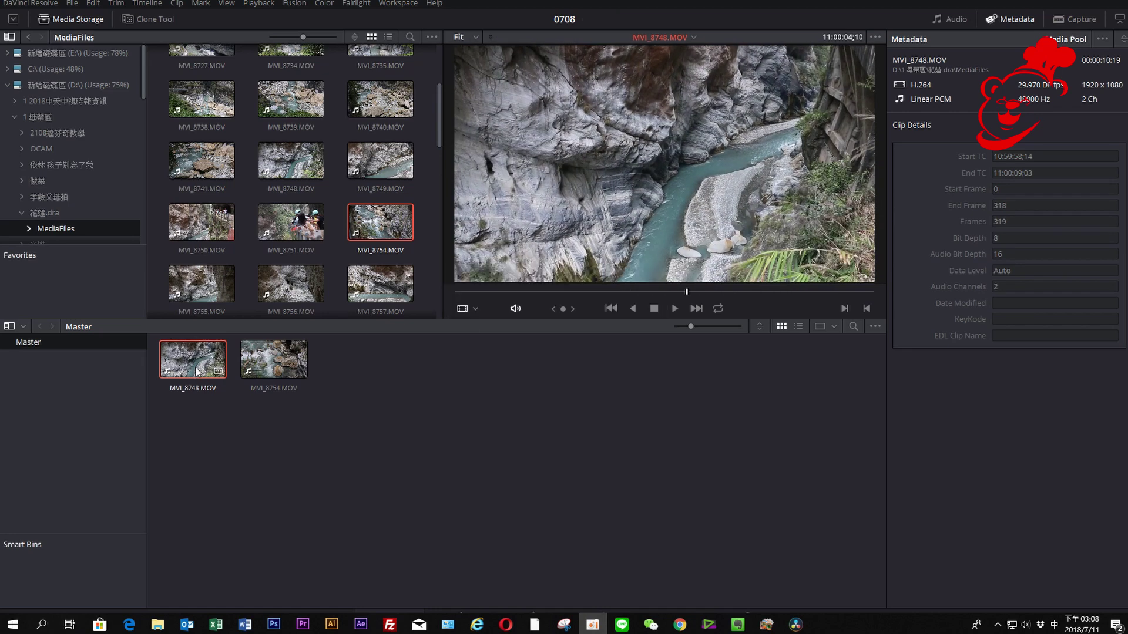